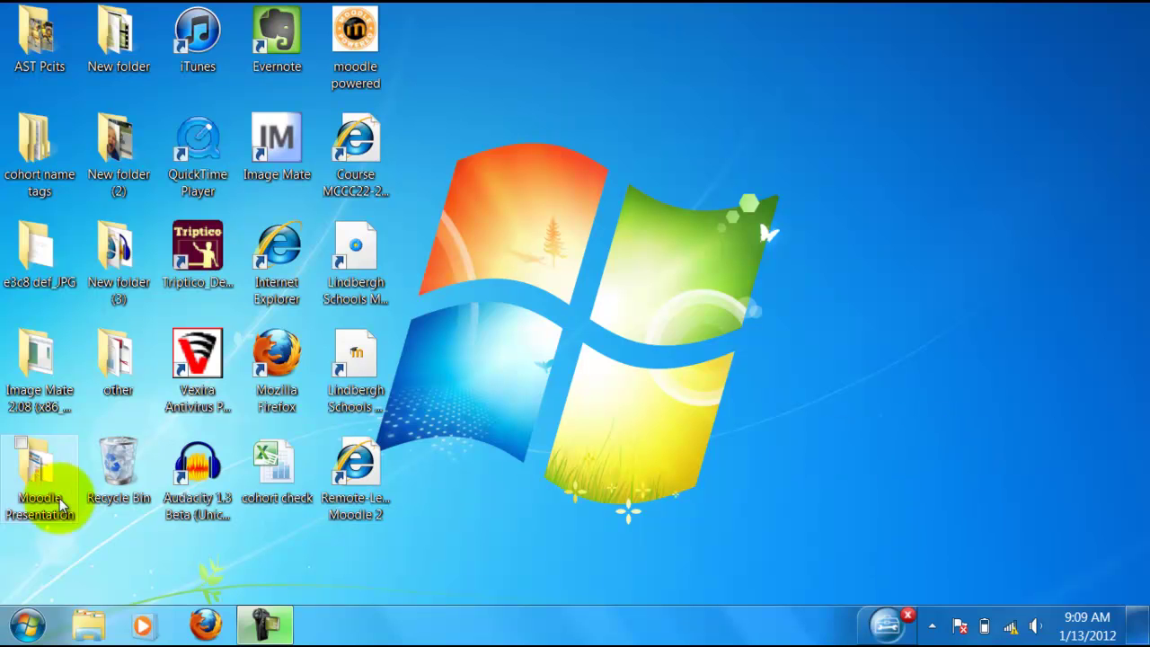
Step: Look up the proxy server address and port in the Windows Internet Options LAN settings, and close the settings without changes
click(26, 634)
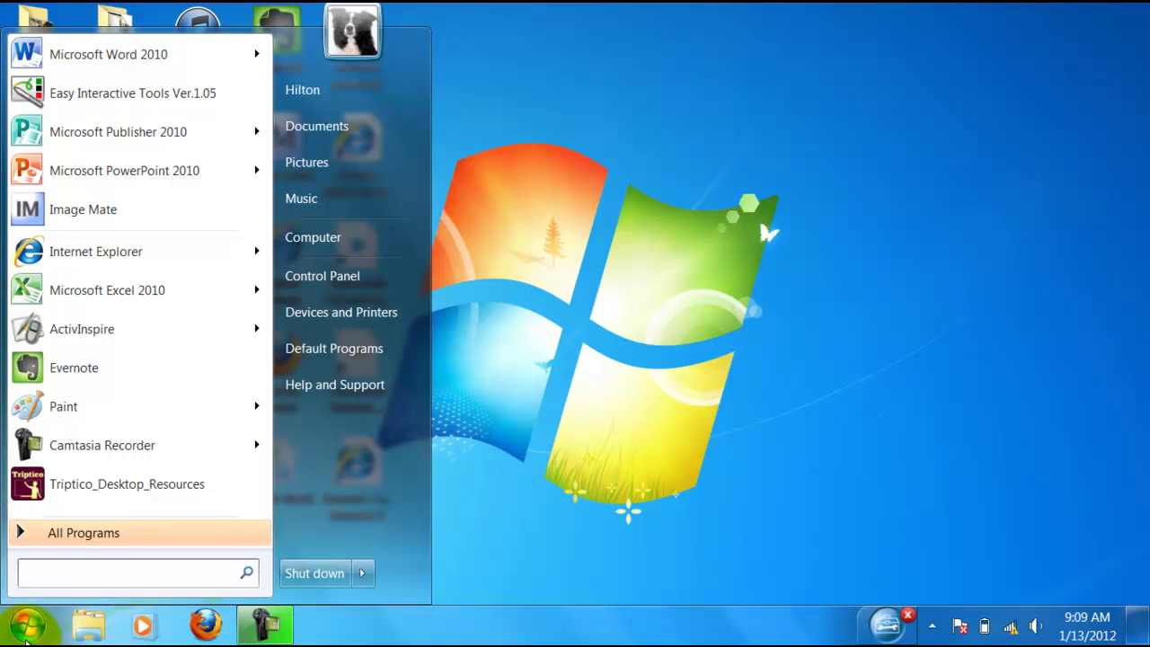
click(331, 285)
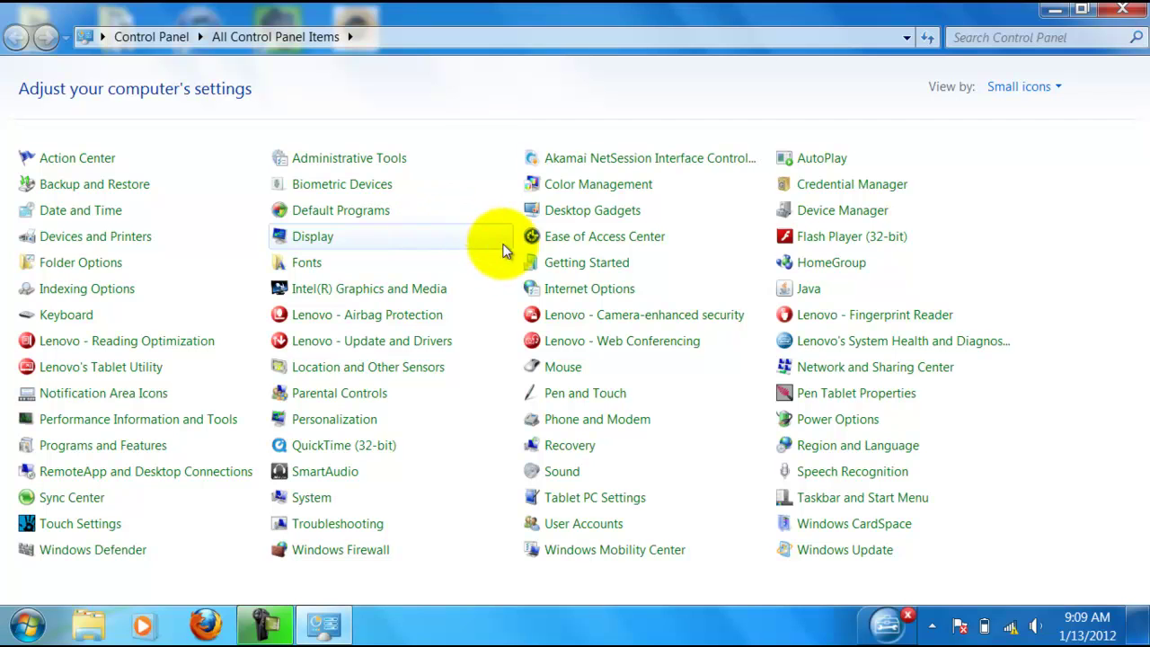
click(579, 292)
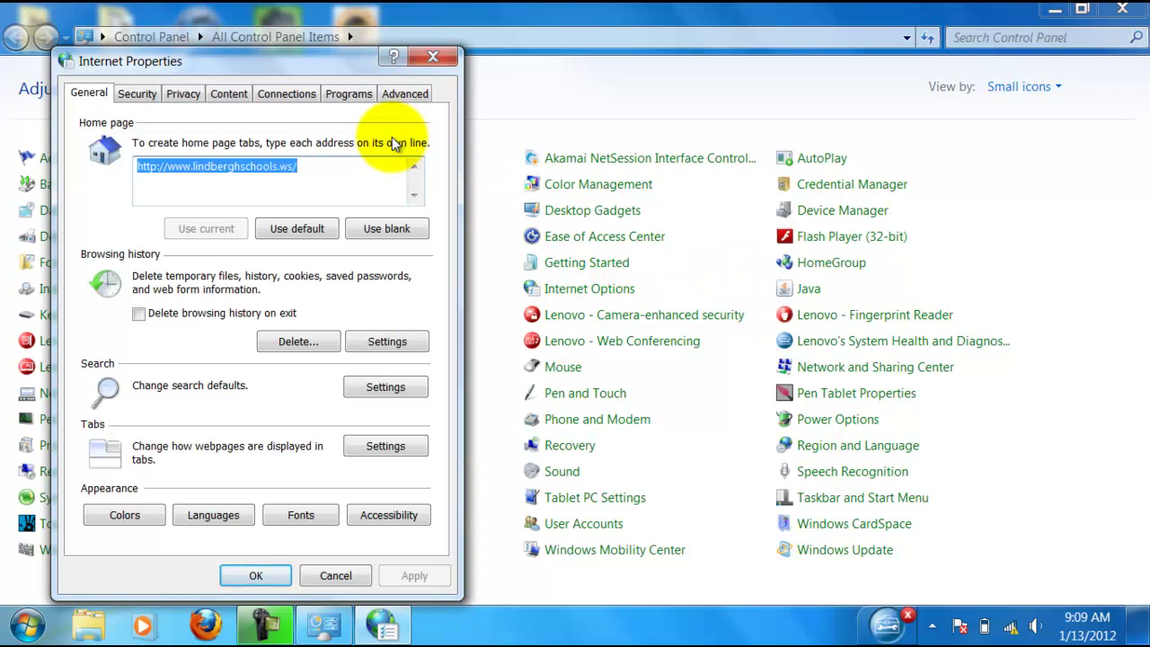
click(287, 94)
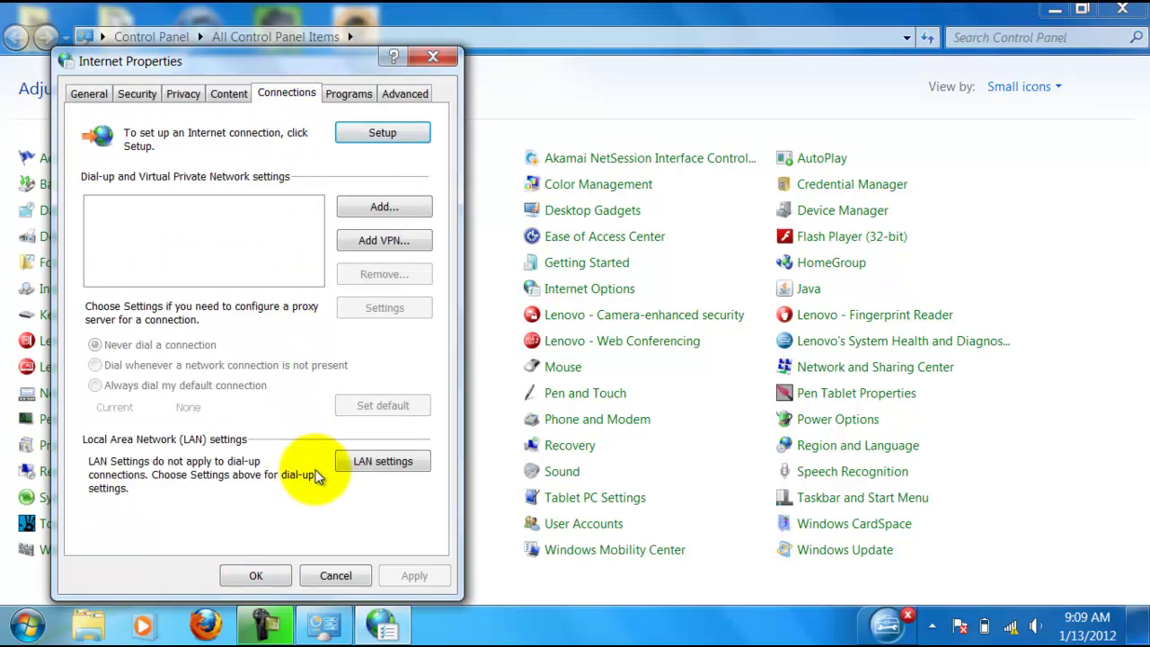
click(382, 461)
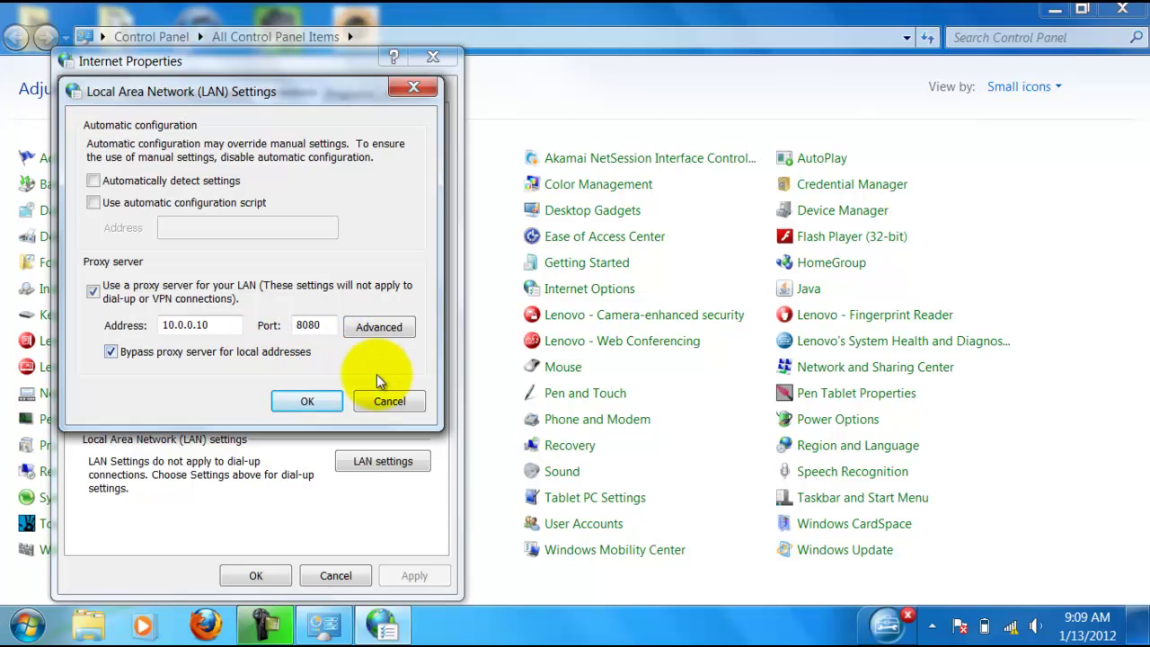
click(415, 87)
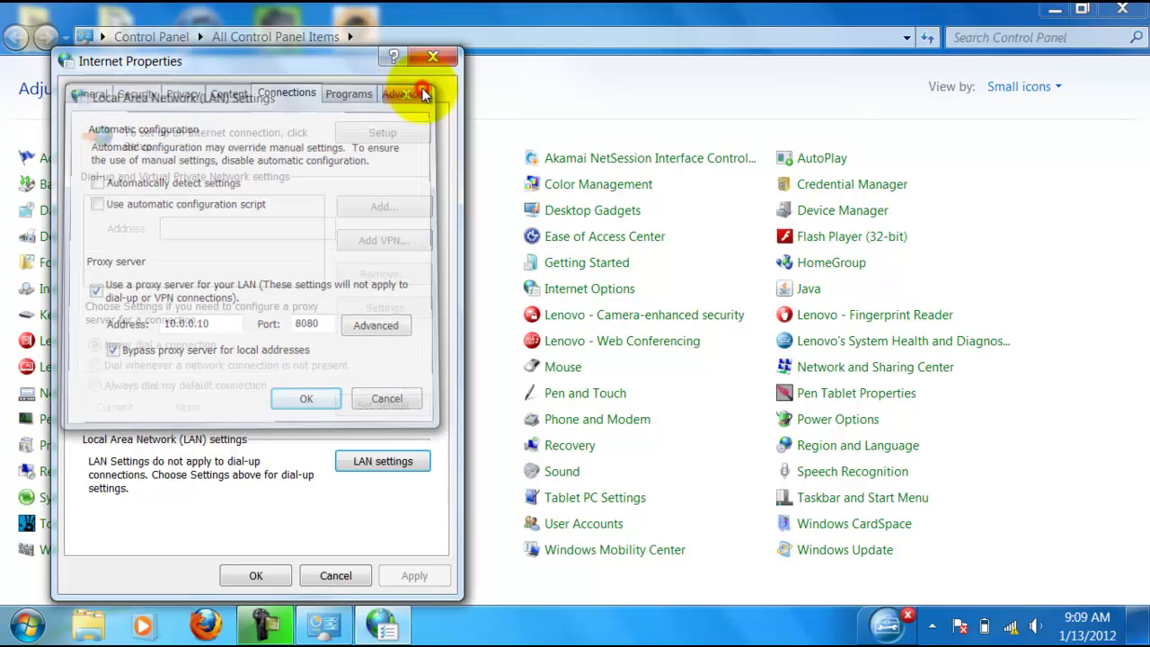
click(436, 57)
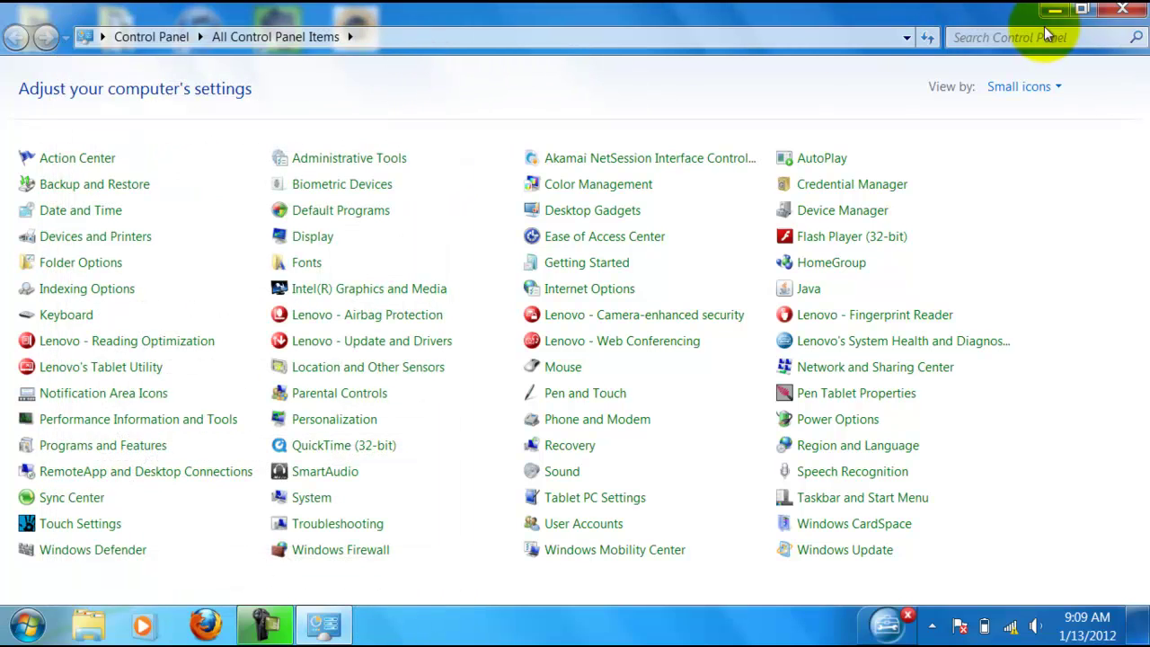
click(1130, 10)
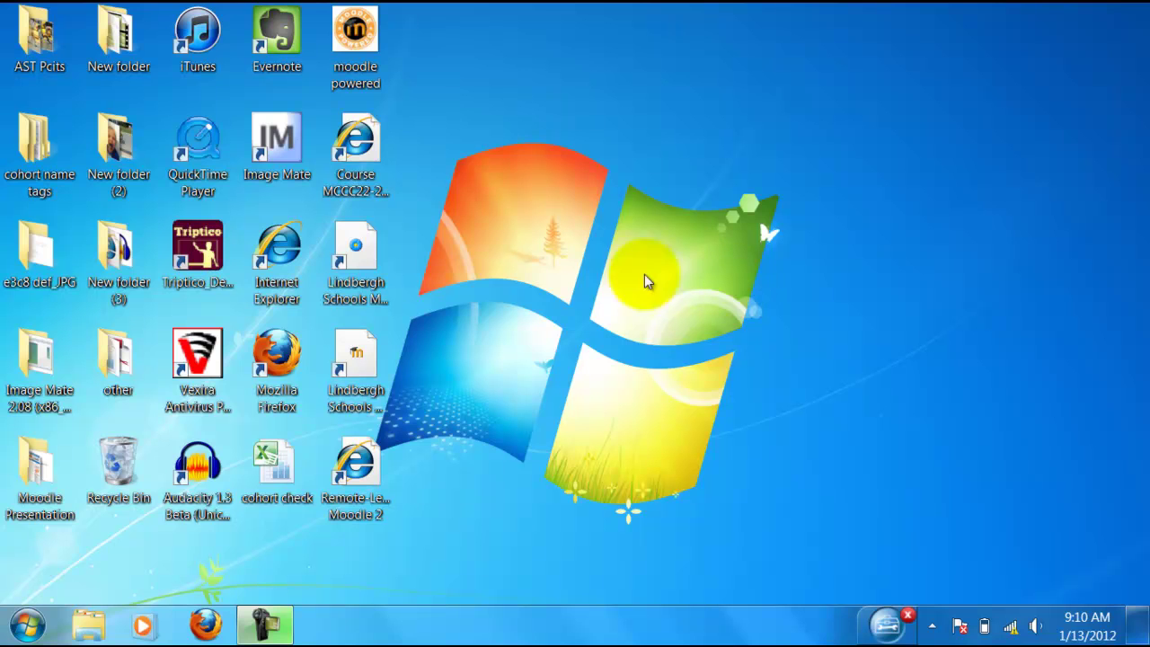
Step: Search the computer's programs for "act" and launch ActivInspire
click(25, 623)
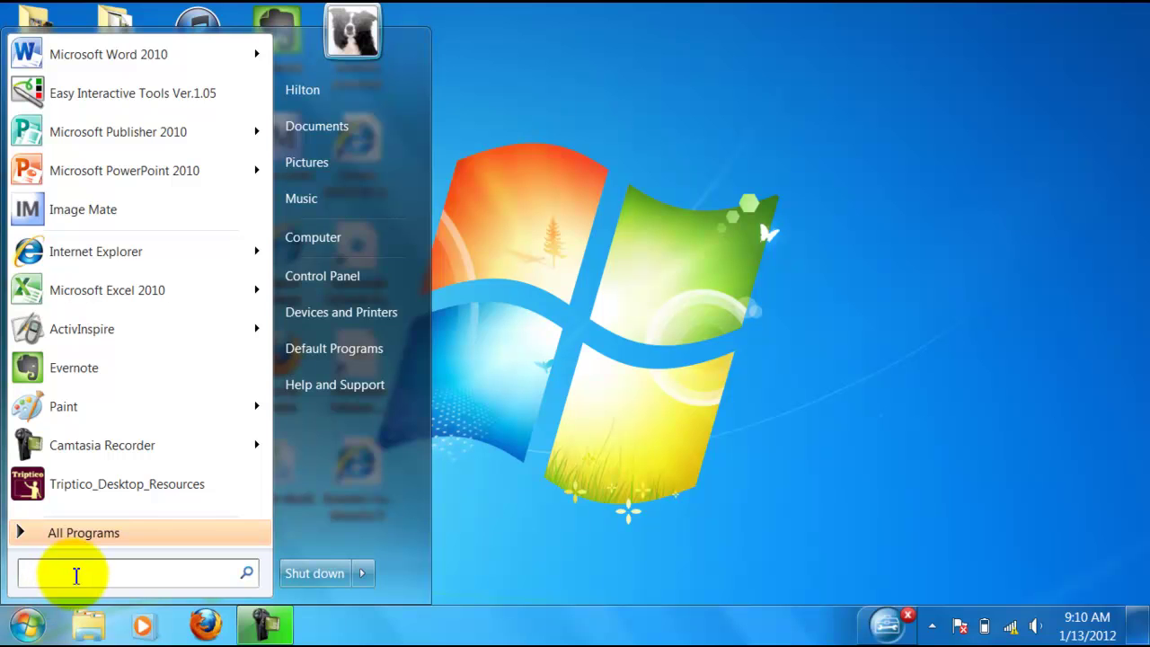
text(act)
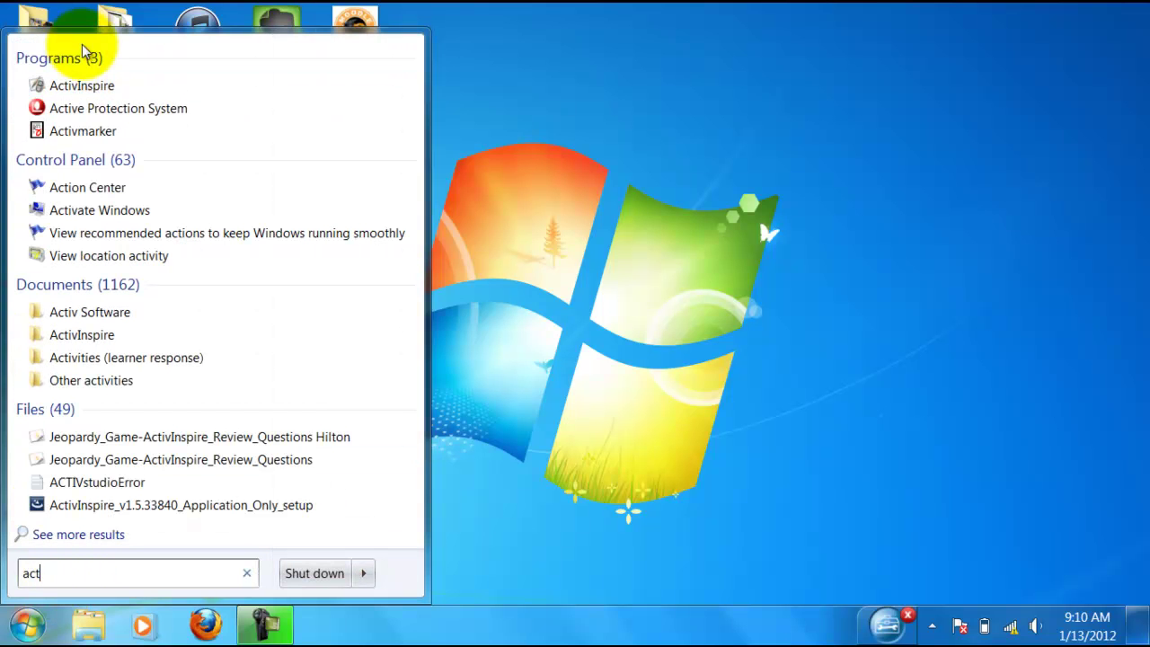
click(84, 85)
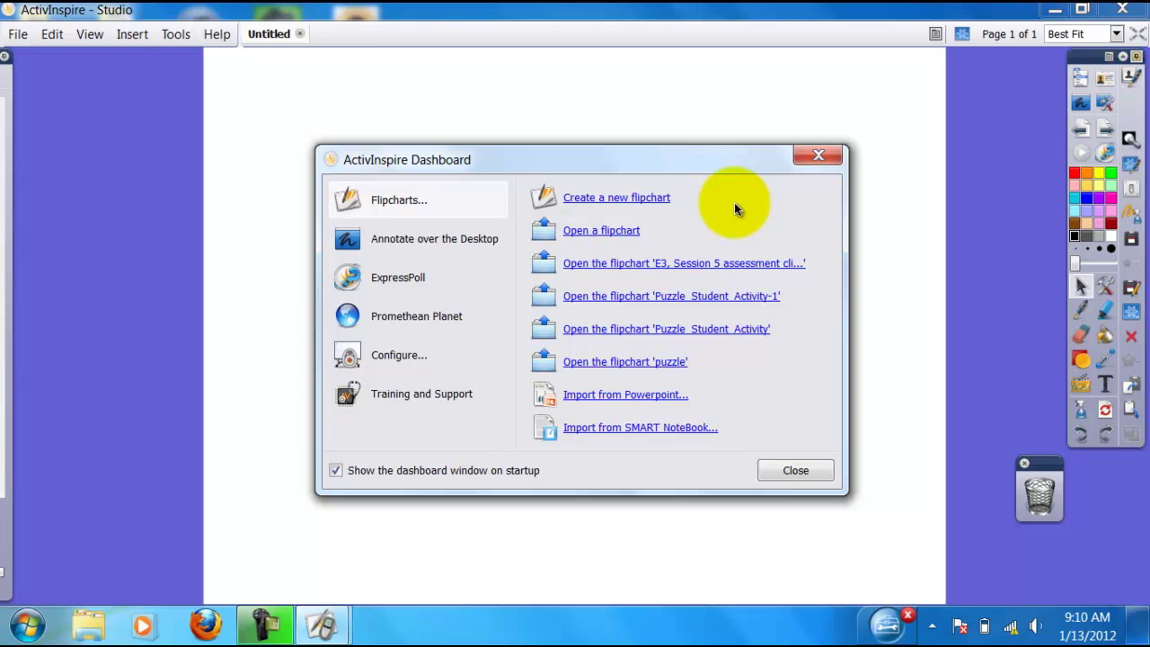
Step: In the Authoring profile's Online Settings, set the proxy server name to 10.0.0.10 and the HTTP port number to 8080
click(22, 37)
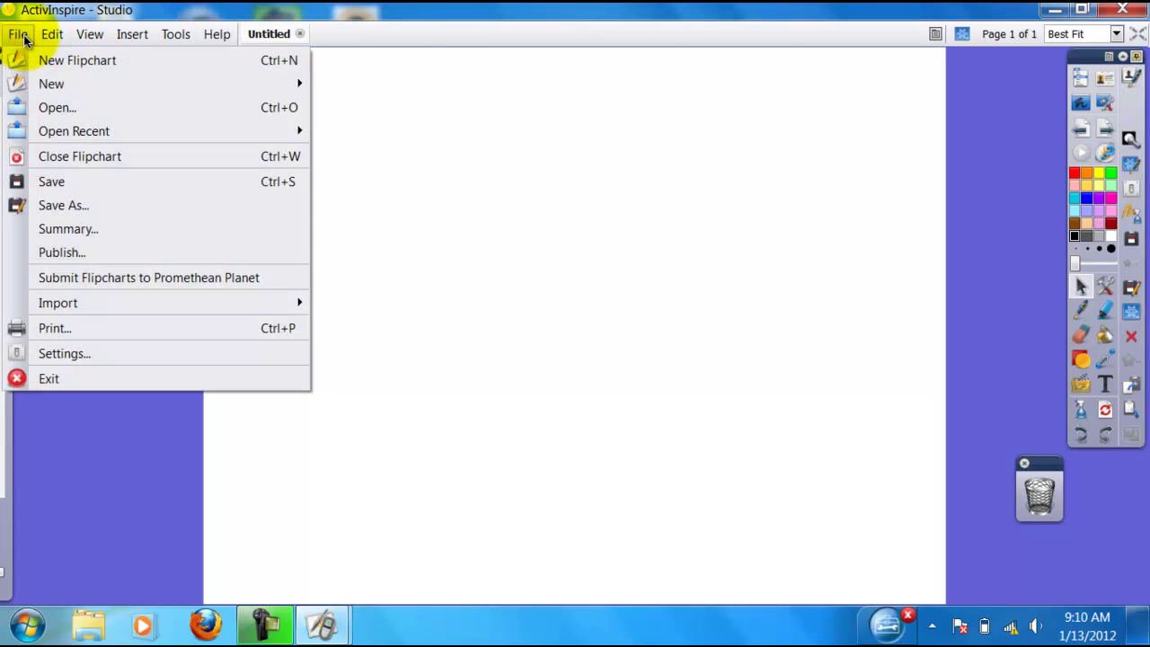
click(45, 356)
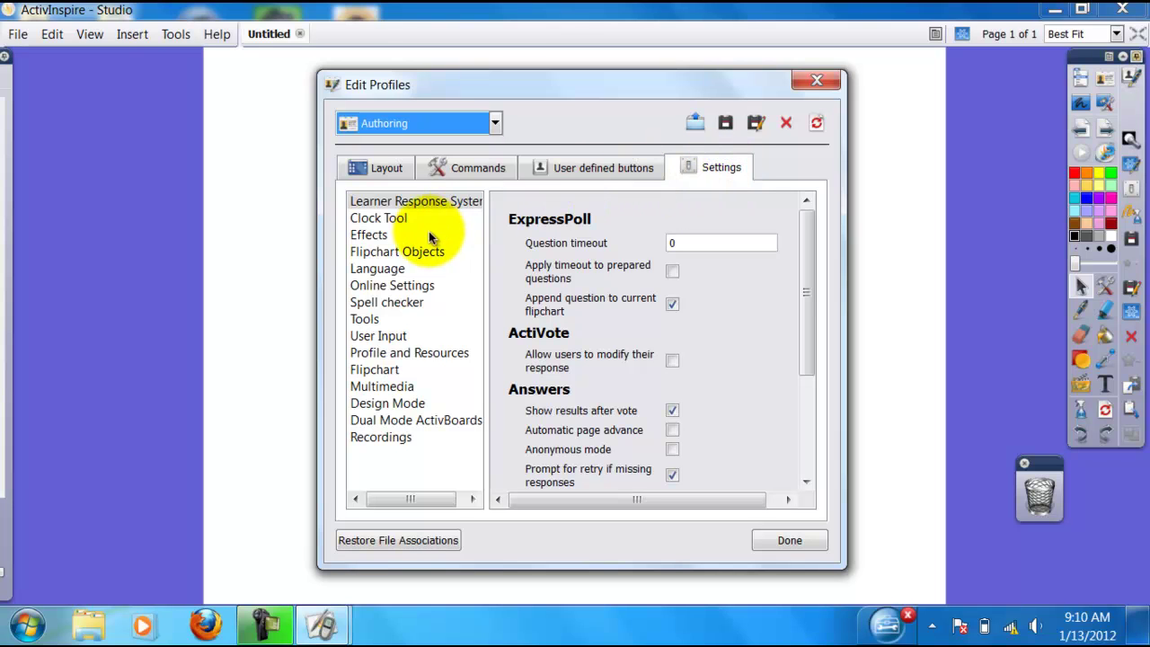
click(419, 287)
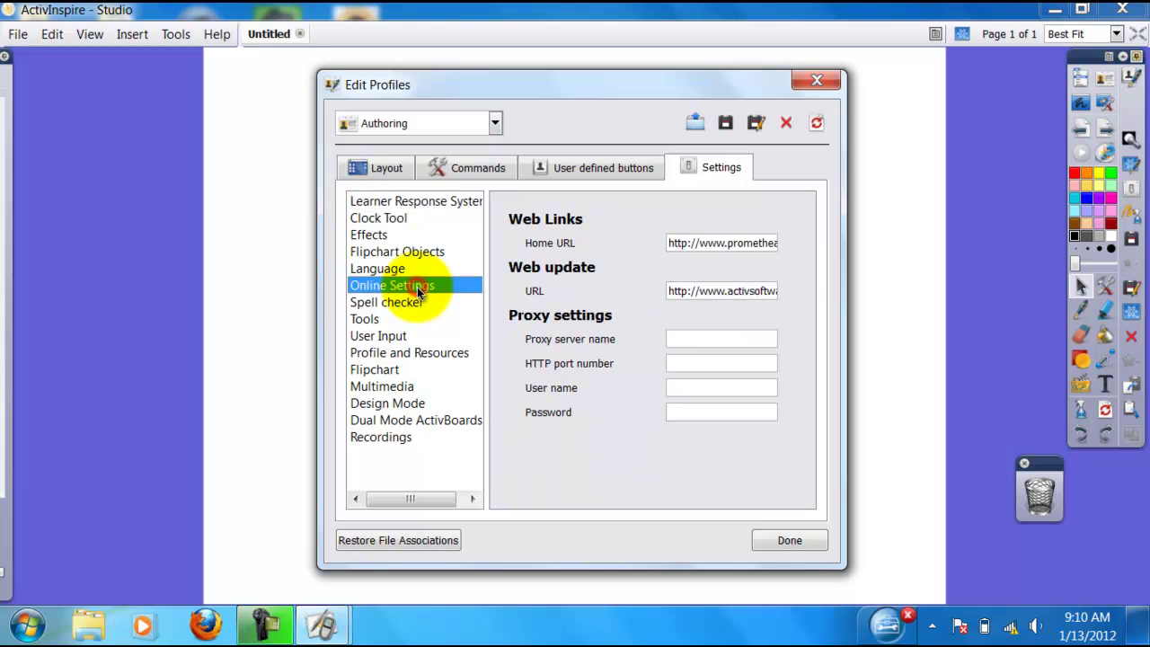
click(679, 337)
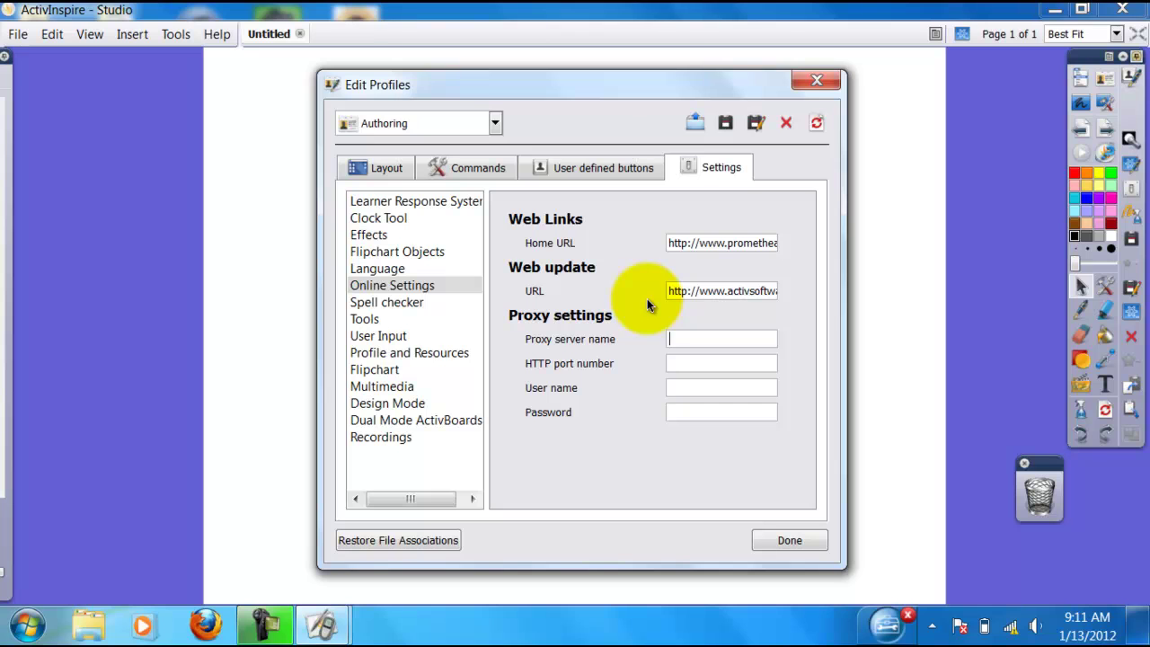
text(10.0.0.10)
click(688, 363)
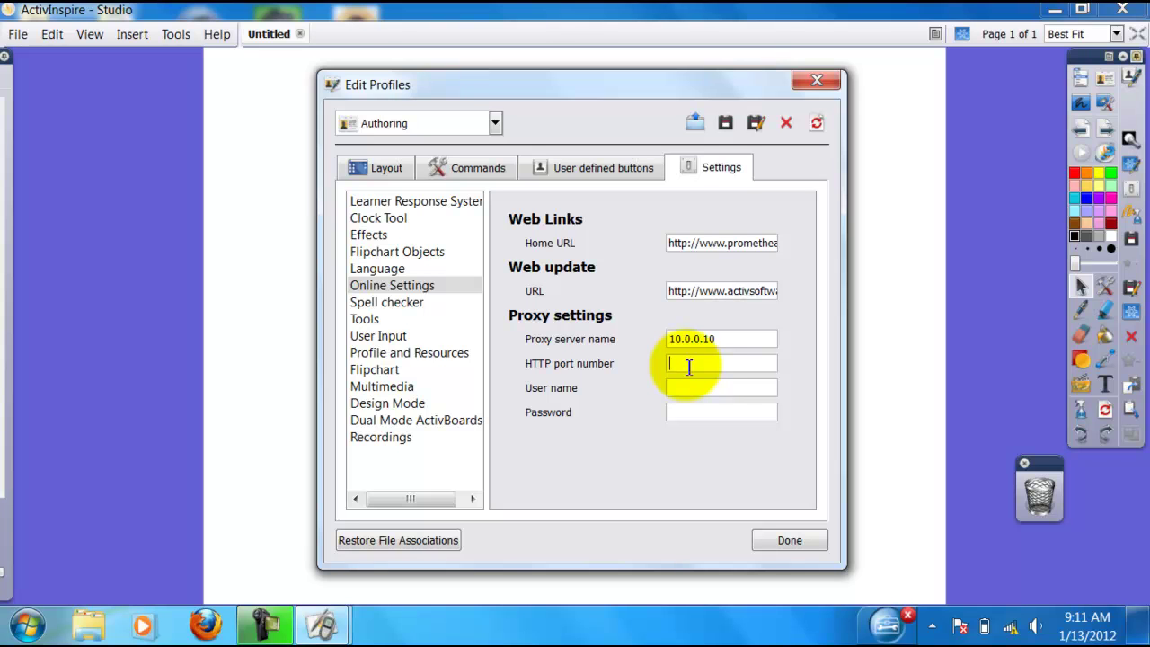
text(8080)
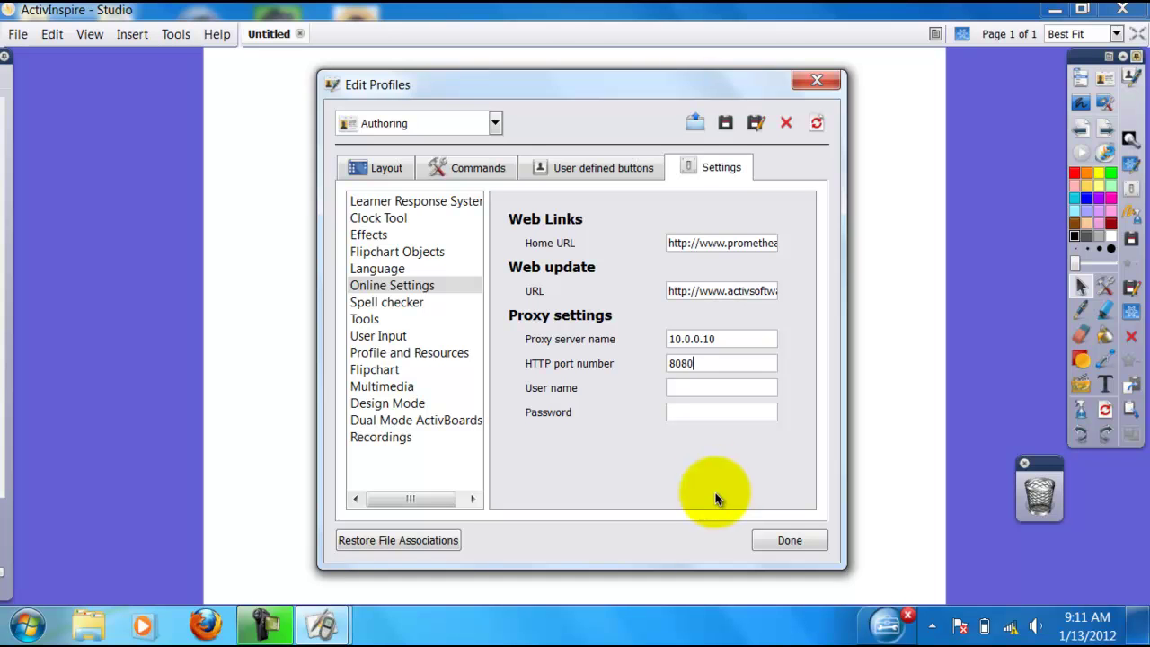
click(779, 537)
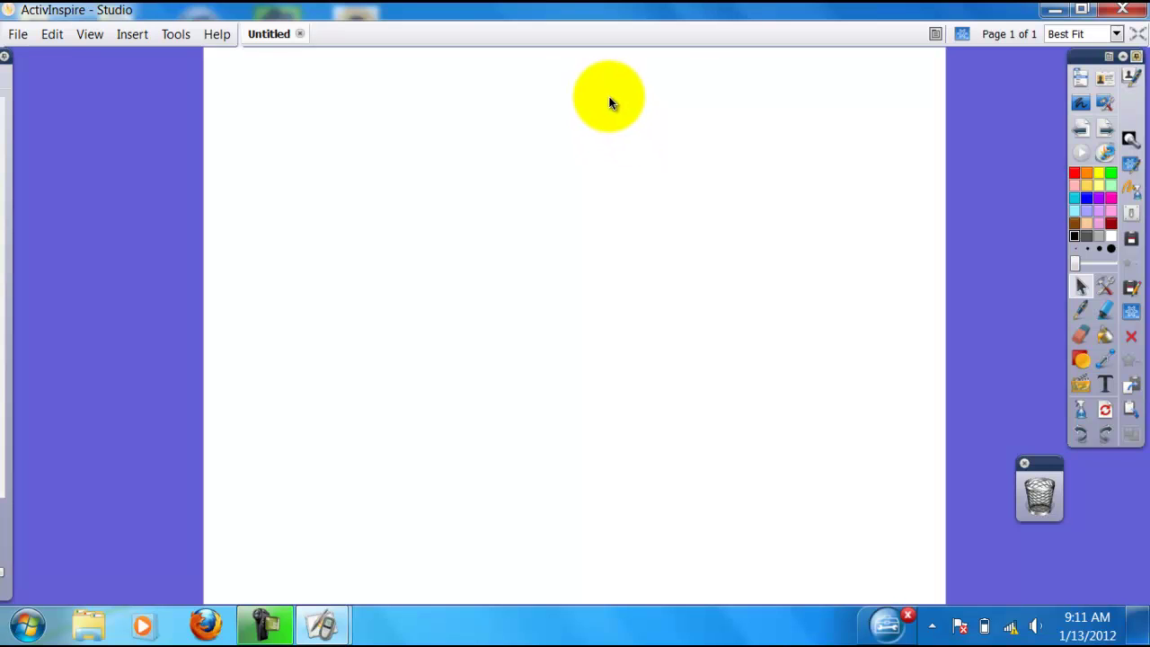
Step: Check for ActivInspire updates and save the offered version 1.6.47432 setup file to the Desktop
click(221, 42)
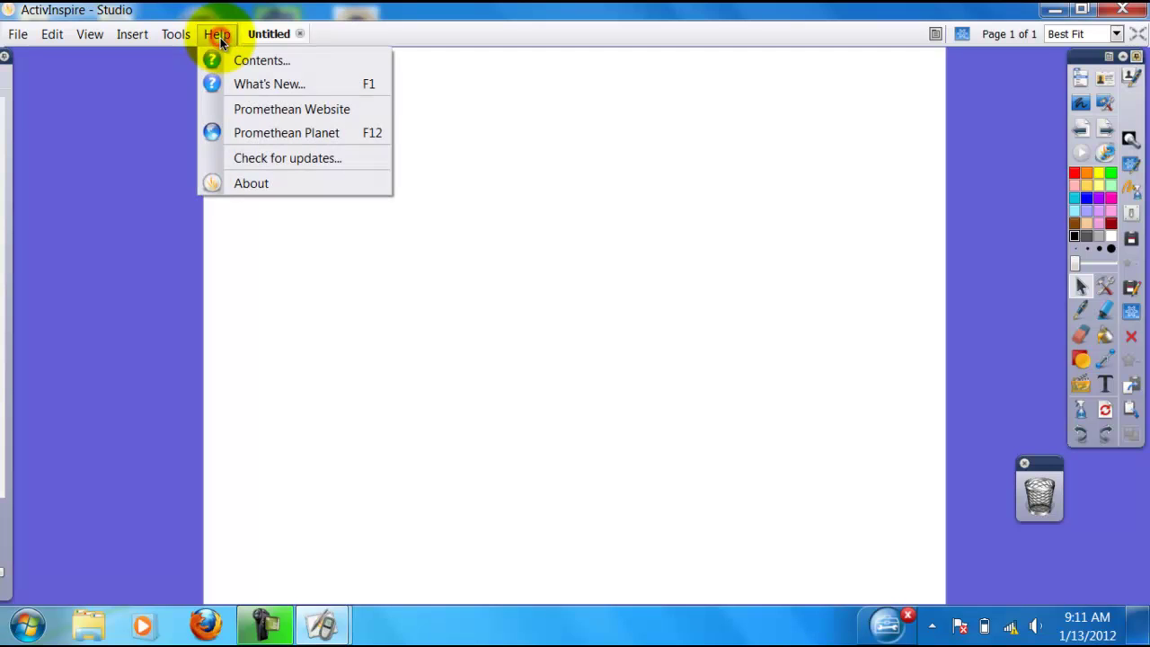
click(265, 159)
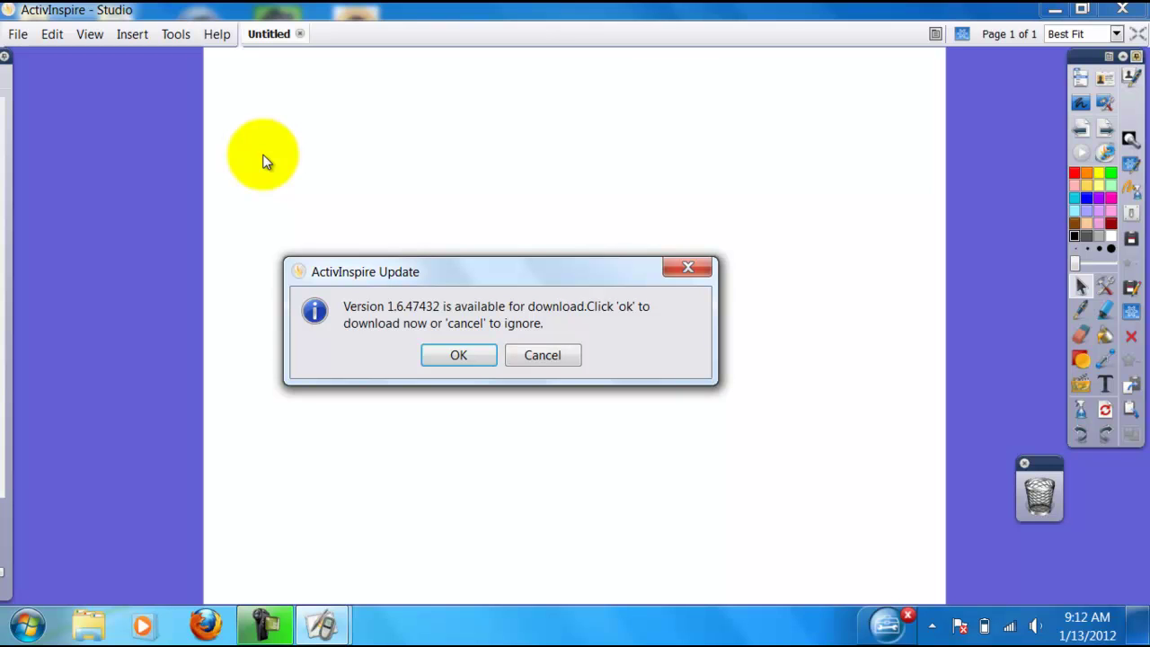
click(458, 356)
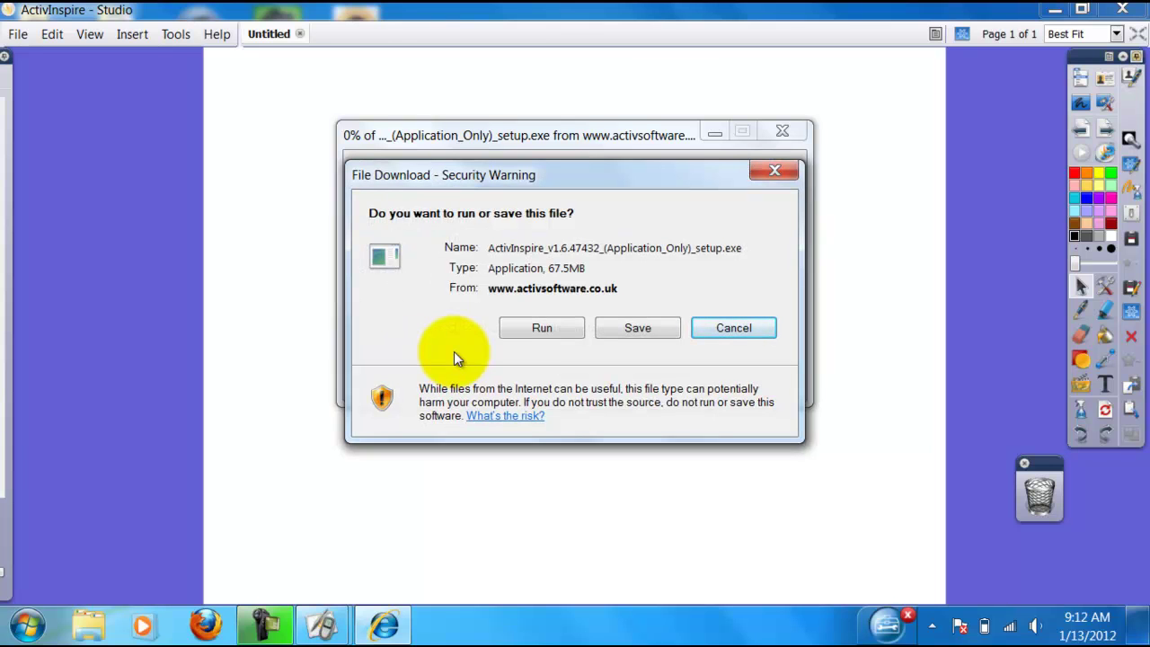
click(634, 329)
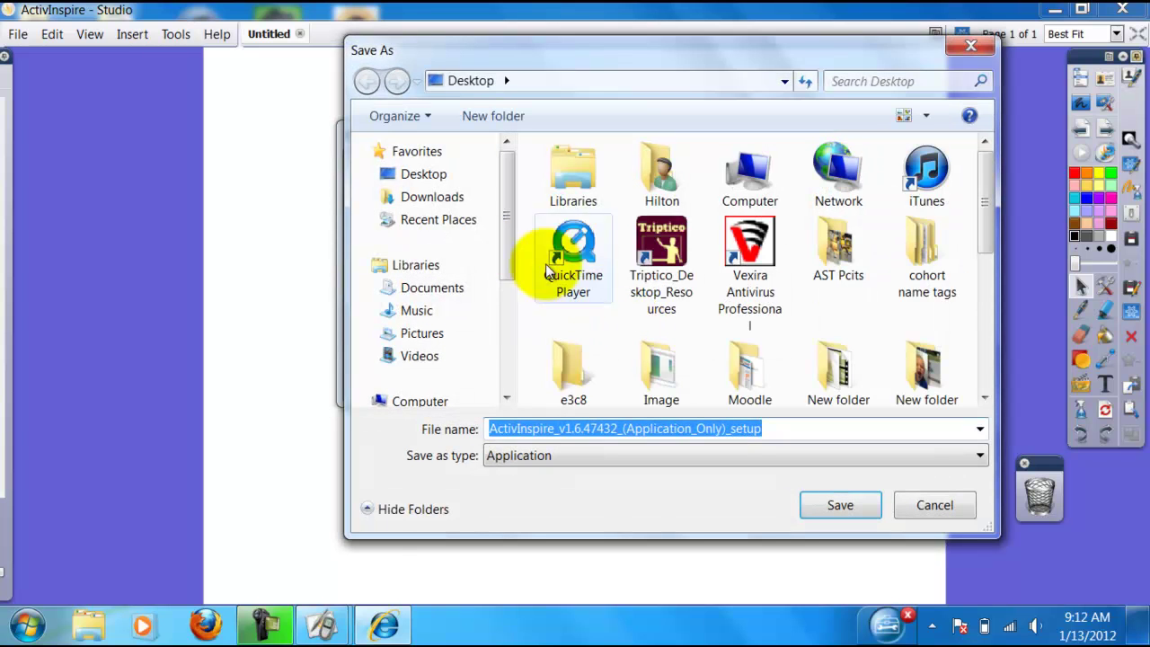
click(442, 180)
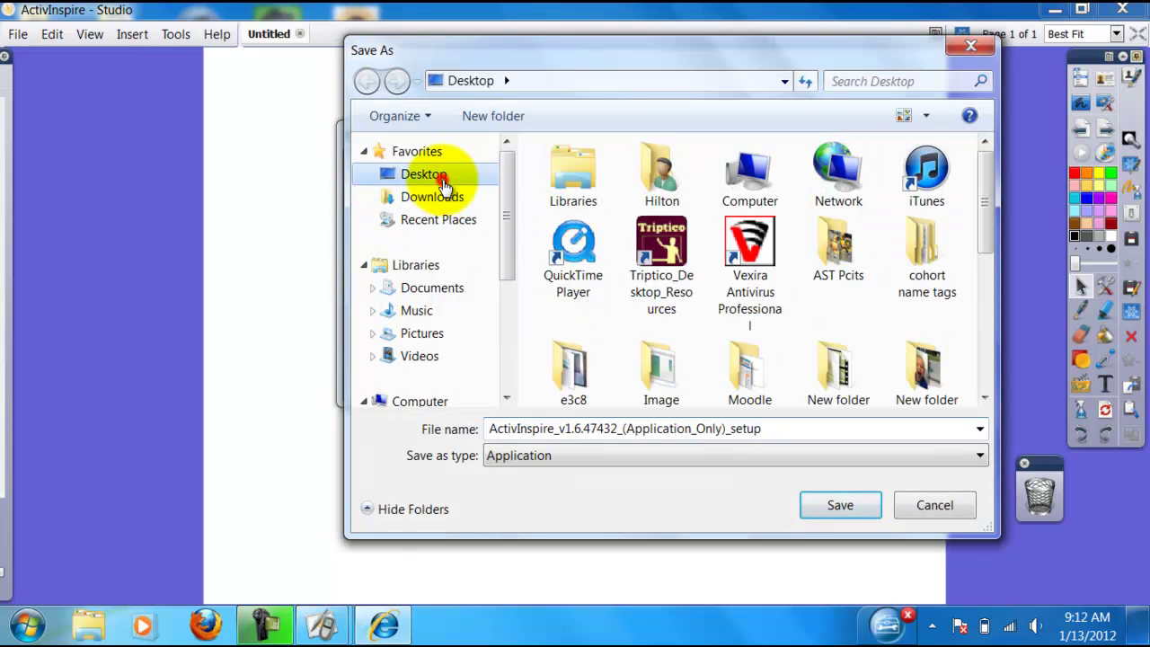
click(840, 497)
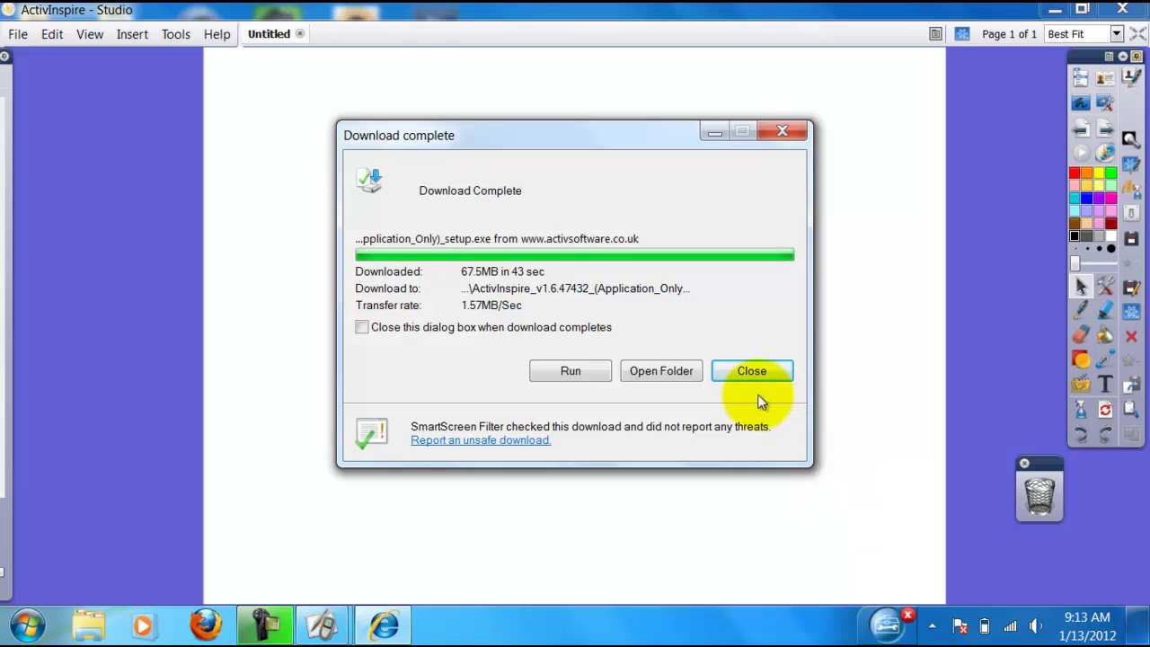
Step: Run the downloaded ActivInspire setup and accept the terms of its license agreement
click(585, 368)
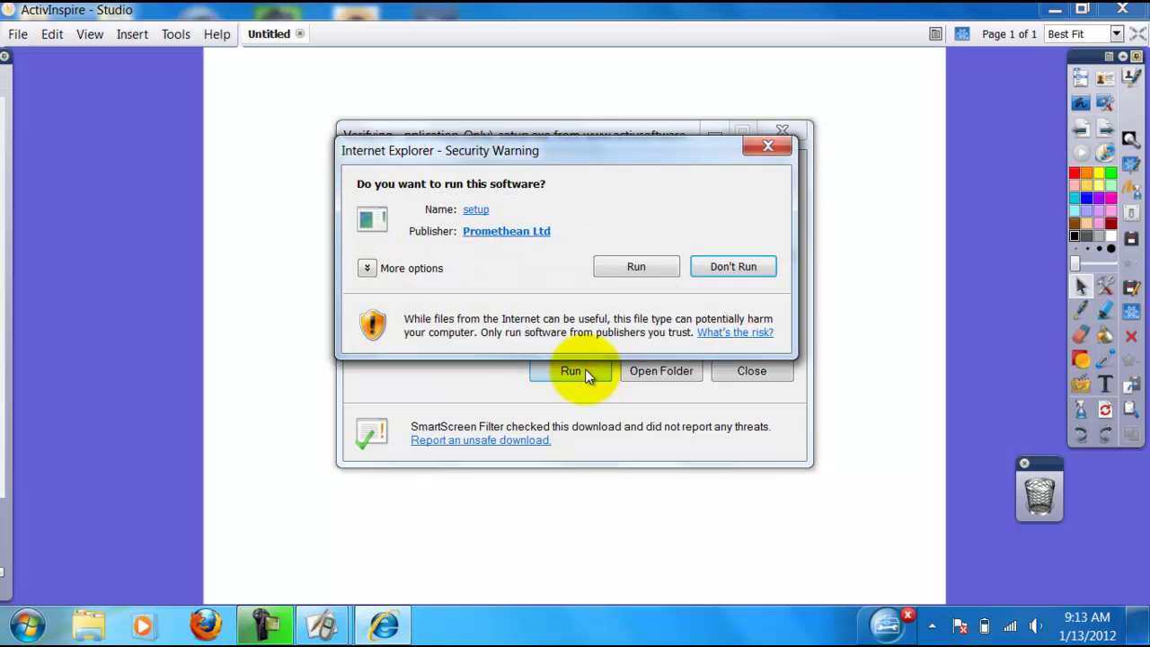
click(635, 267)
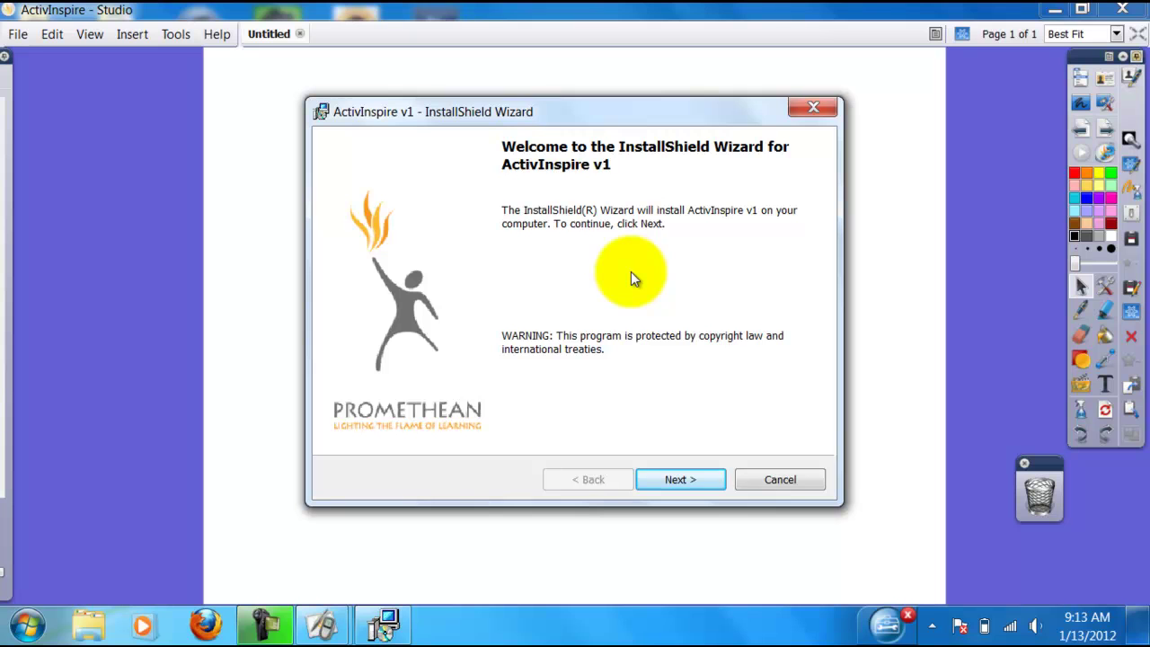
click(681, 486)
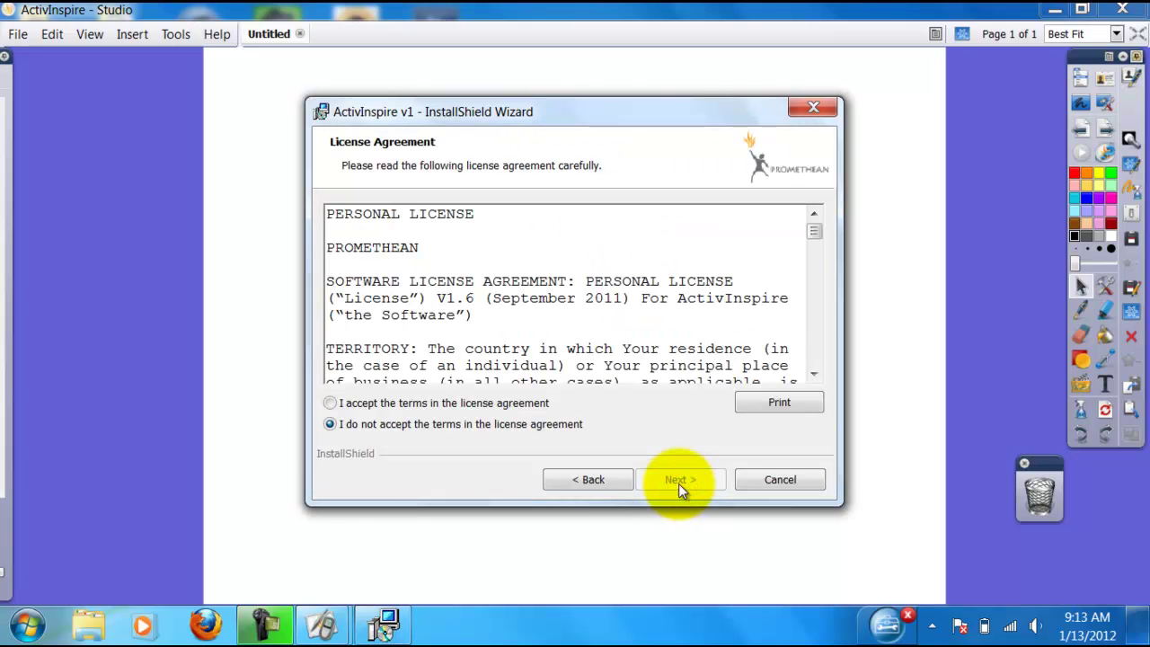
click(329, 402)
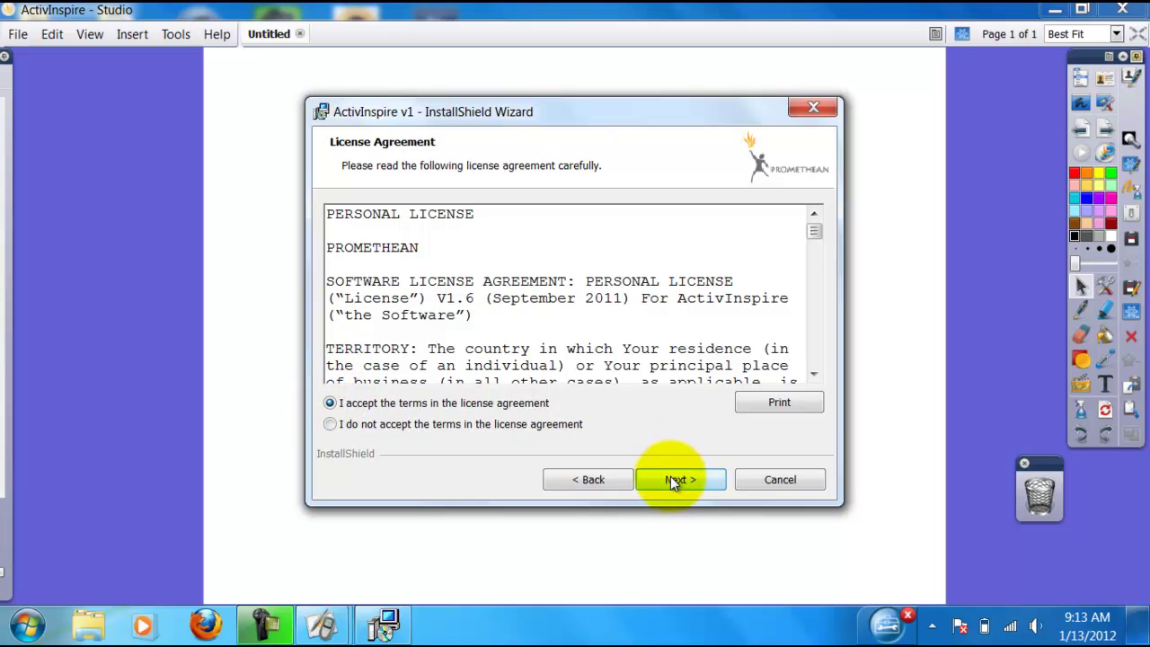
click(673, 481)
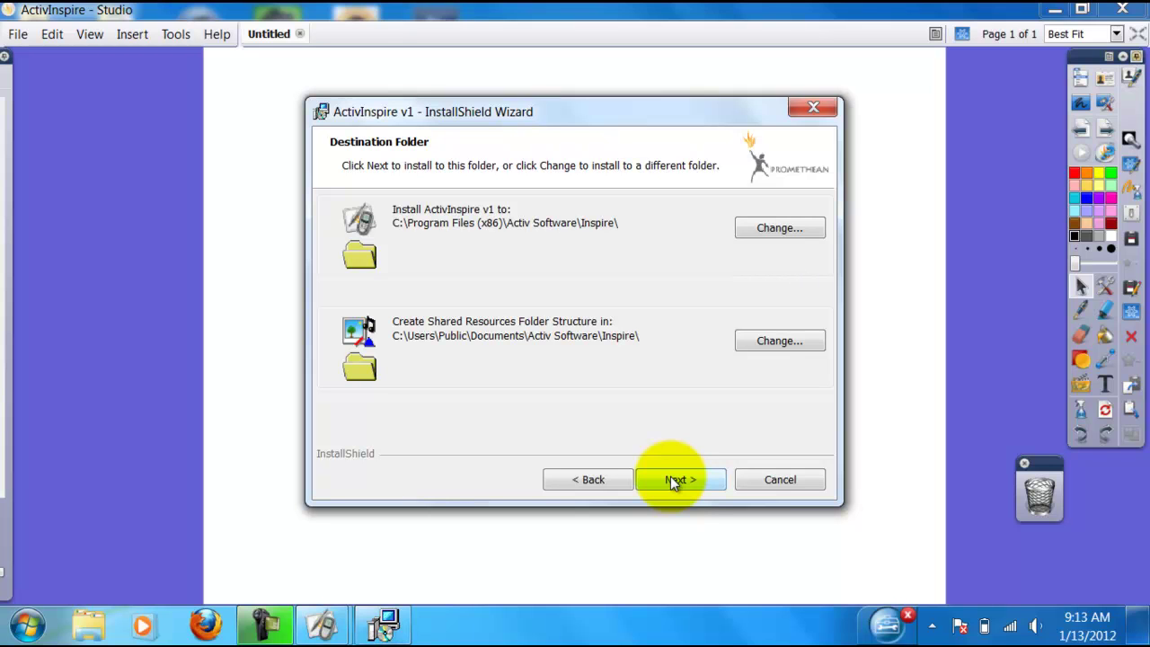
Step: Install ActivInspire into the default folders, letting setup automatically close and restart applications in use, and finish the wizard
click(673, 482)
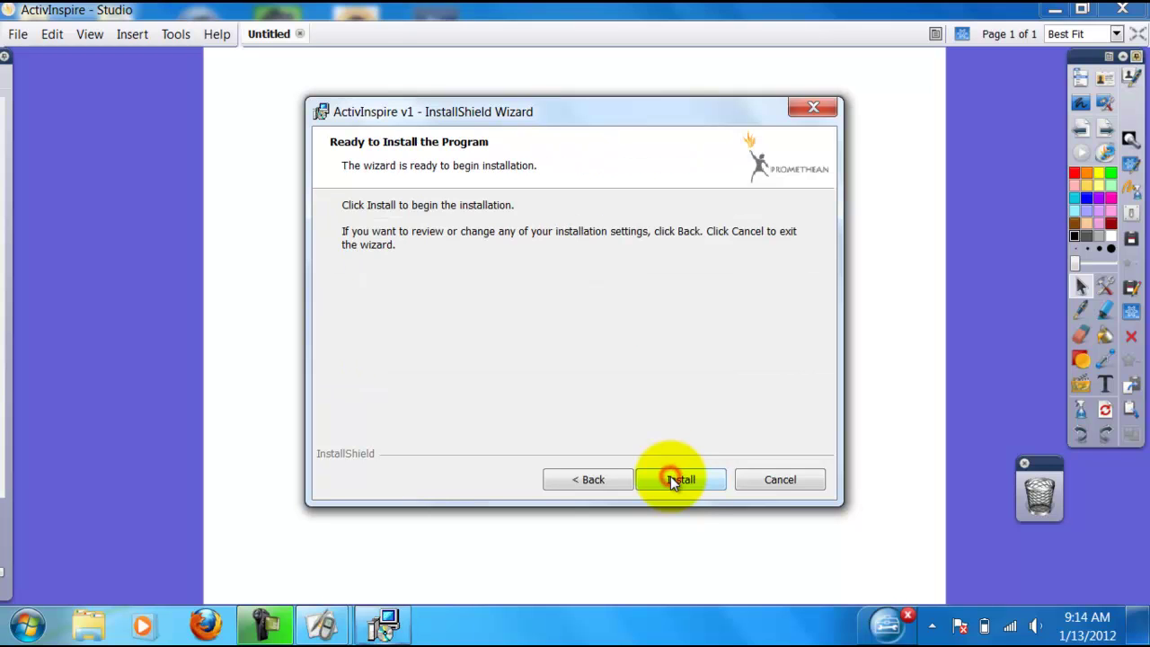
click(672, 478)
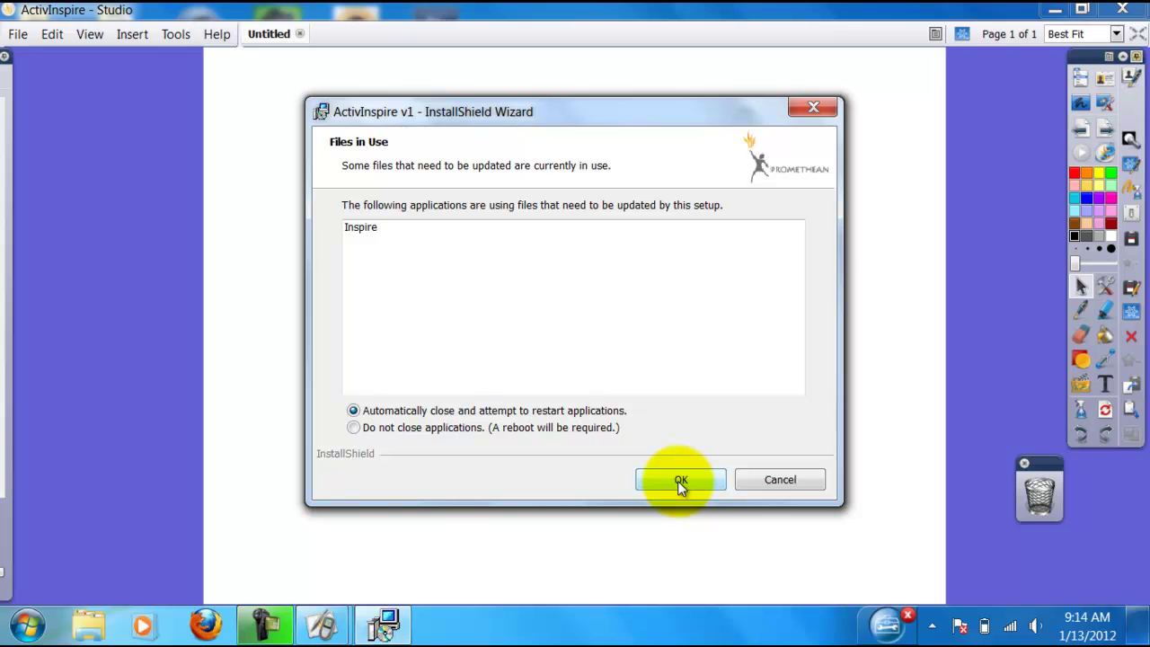
click(680, 480)
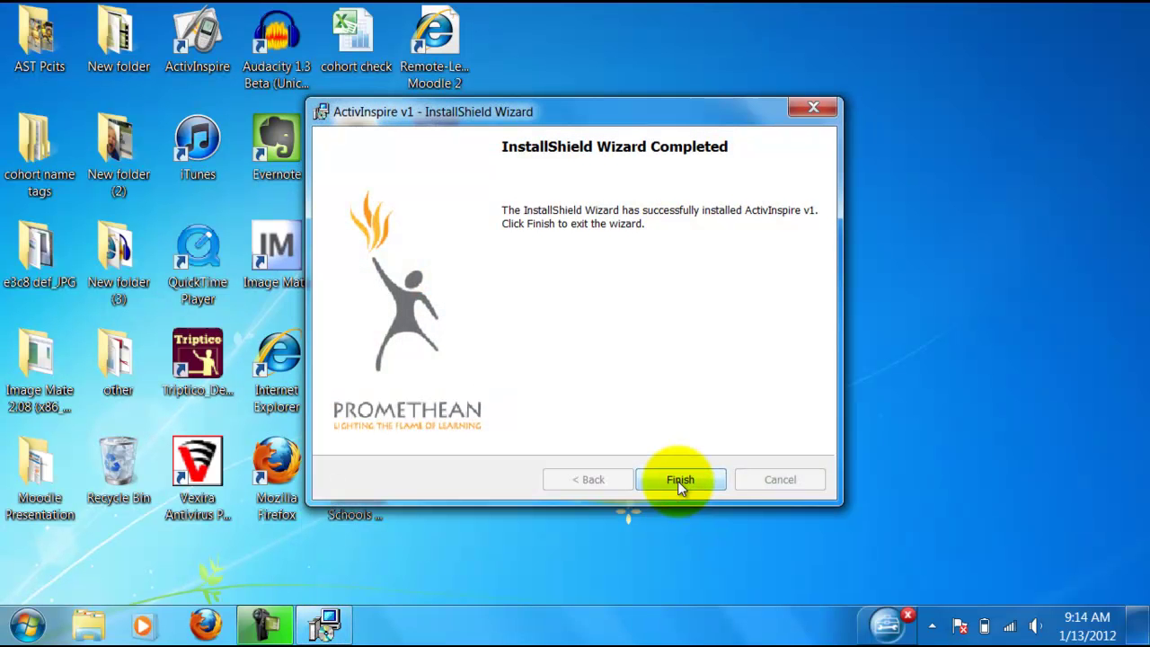
click(680, 480)
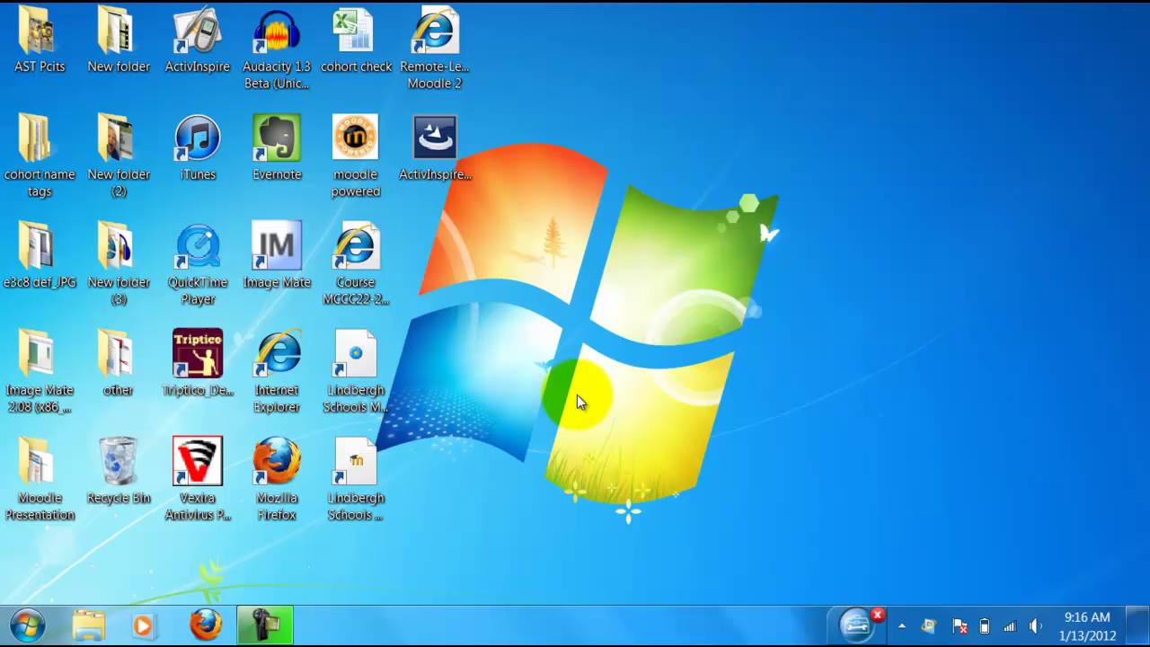
Step: Find ActivInspire by searching for "act" and start it again after the installation
click(28, 621)
text(act)
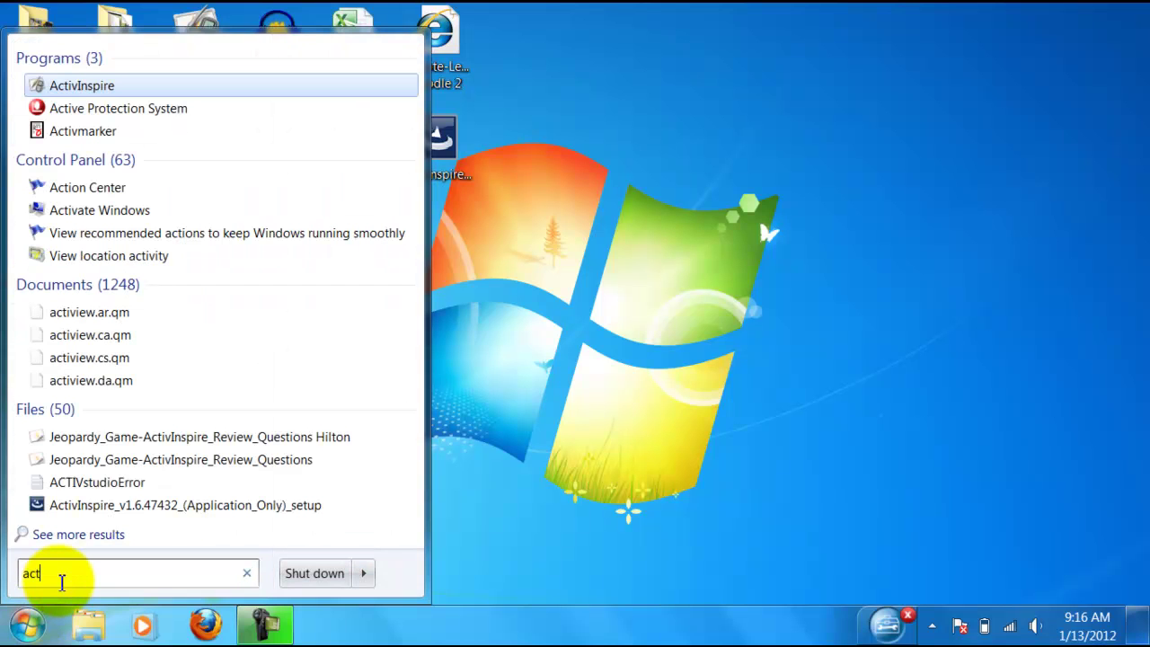
click(120, 87)
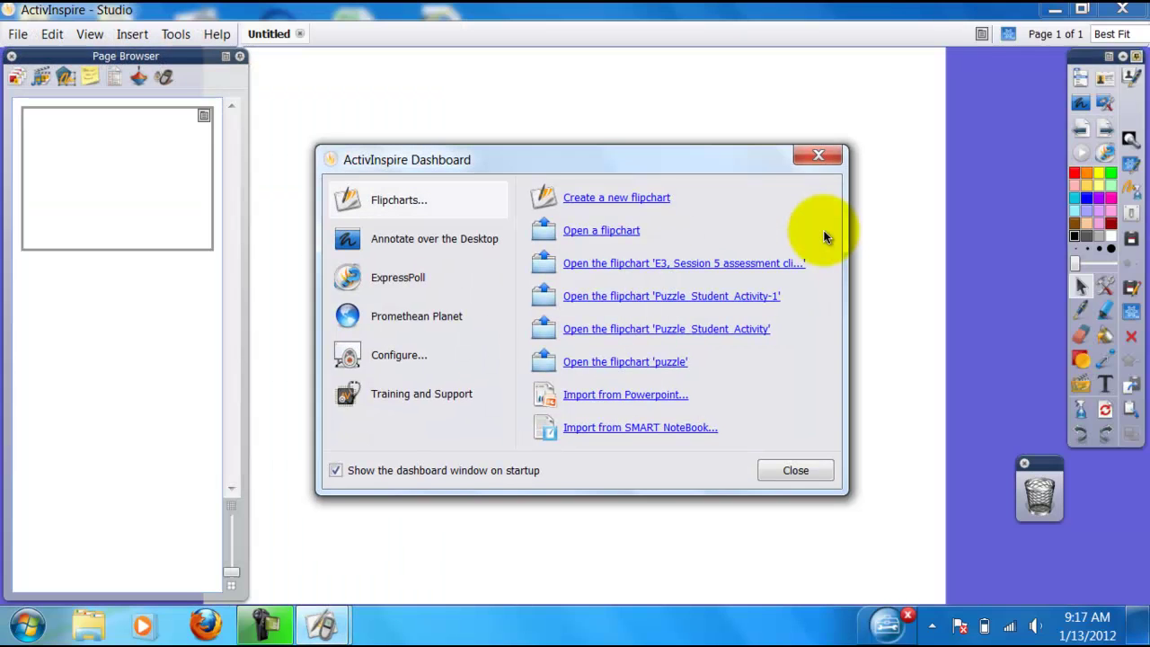
Step: Check for ActivInspire updates again, dismiss the result, and clear the main window and dashboard from the screen
click(229, 32)
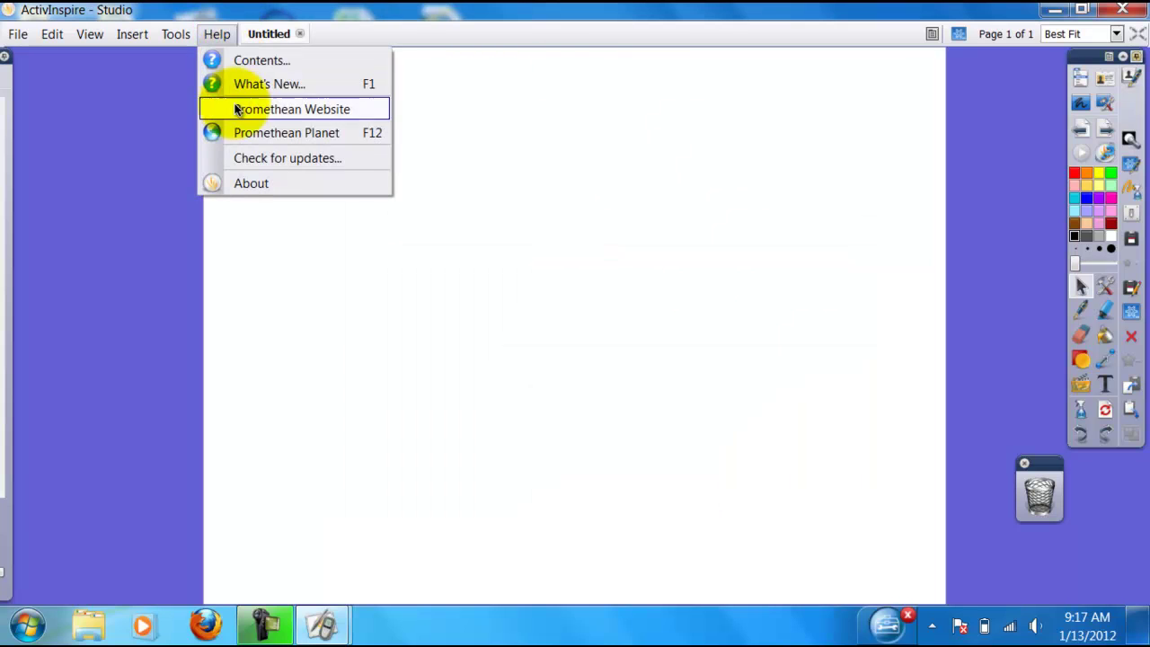
click(238, 160)
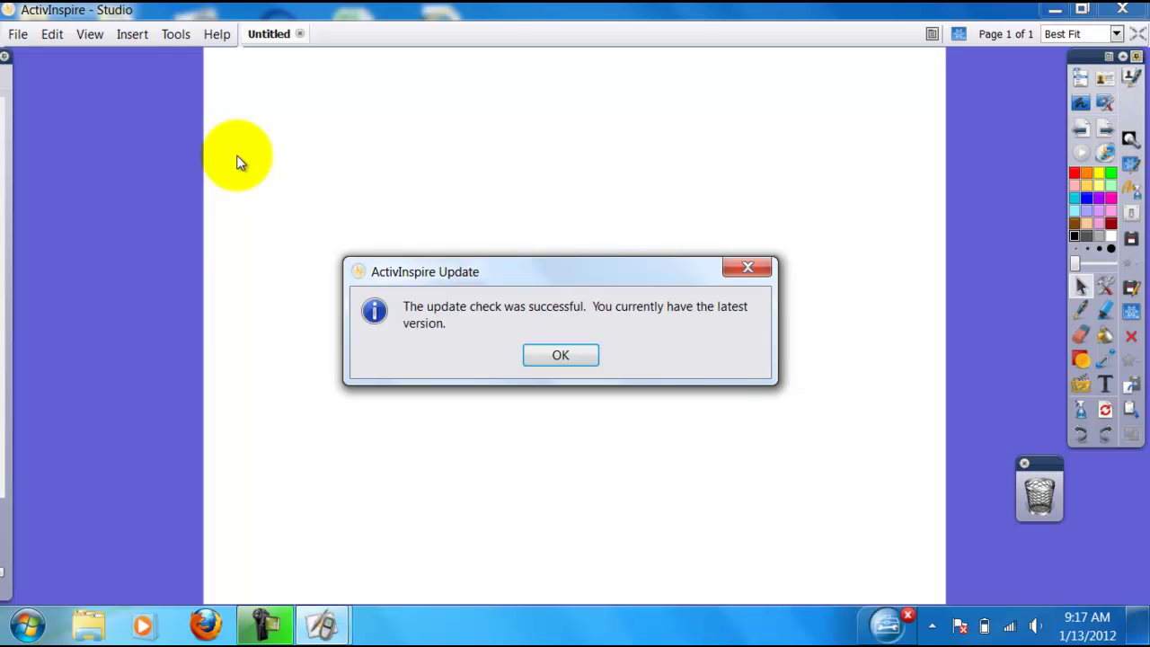
click(548, 353)
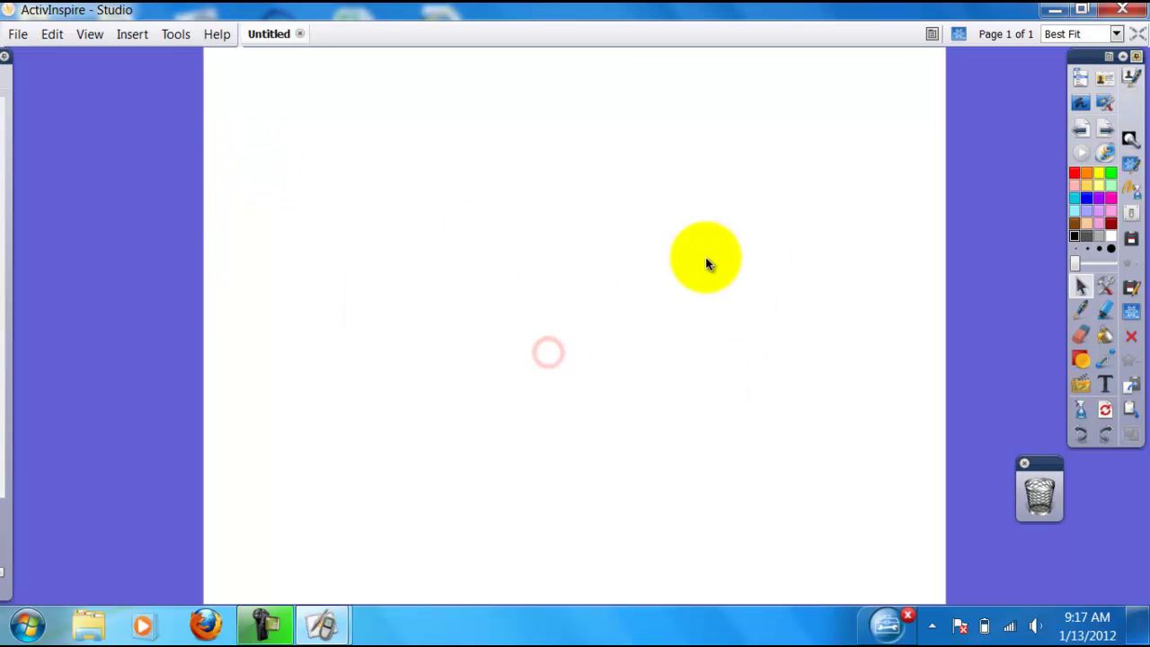
click(1055, 11)
click(819, 153)
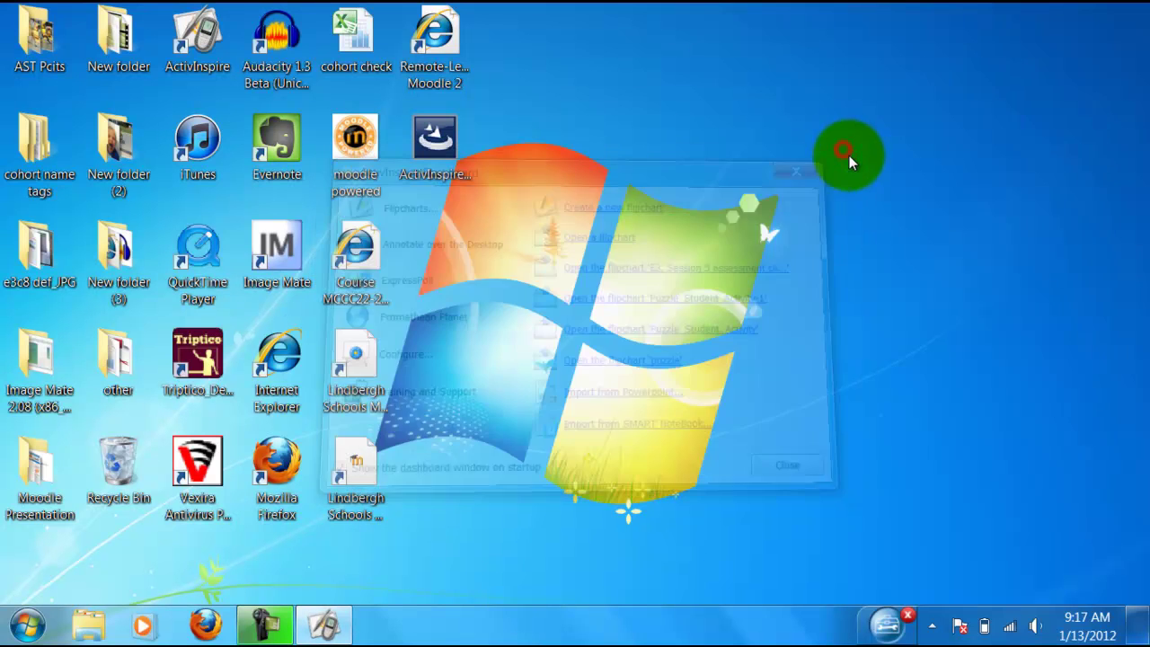